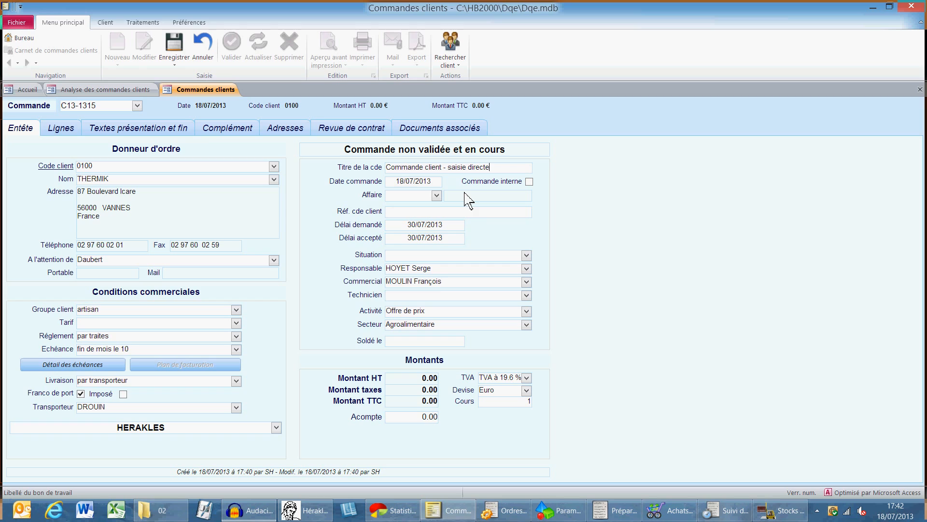
# - Review the order header's title, client code, sector and accepted deadline, and the delivery and billing addresses
pyautogui.moveTo(395, 167); pyautogui.dragTo(503, 173)
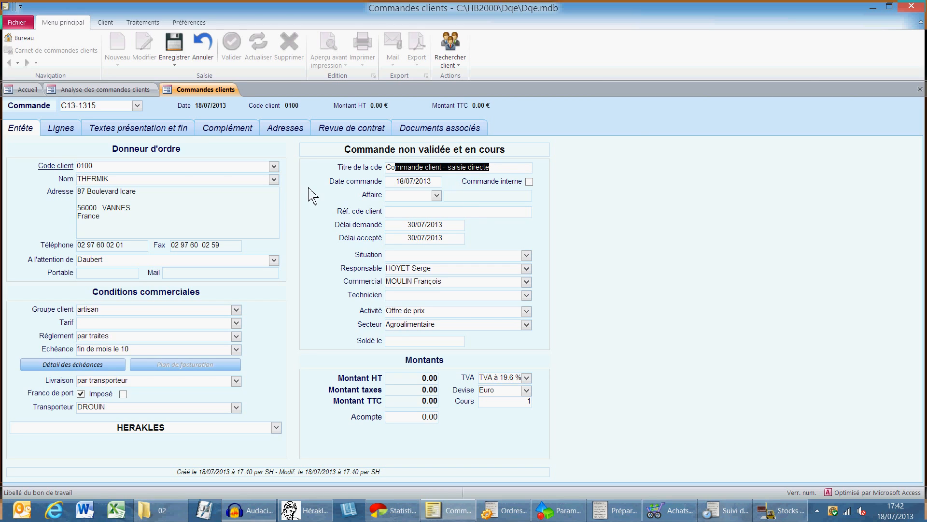
pyautogui.click(178, 167)
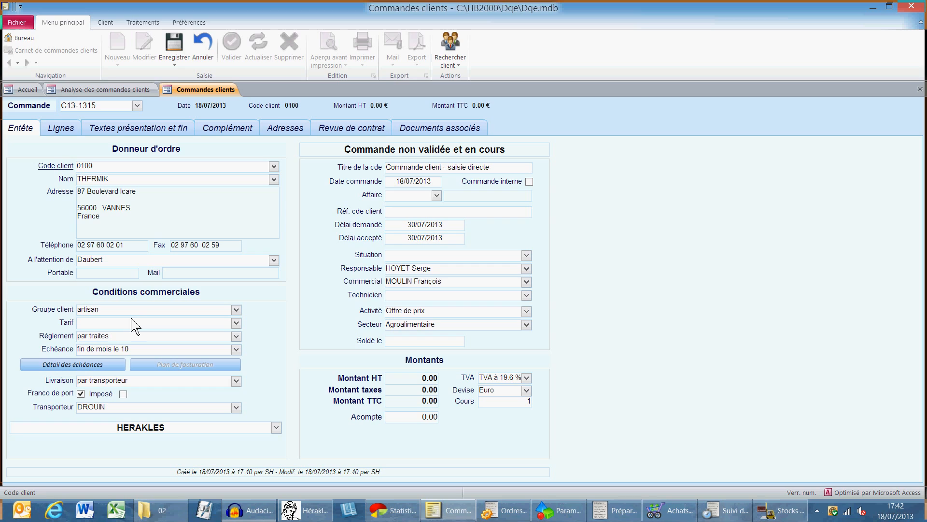
pyautogui.click(449, 325)
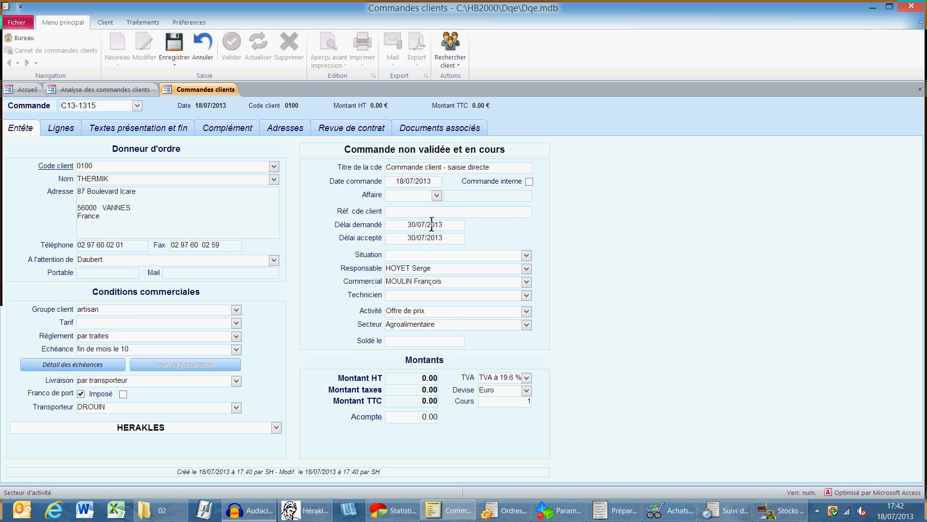
pyautogui.moveTo(425, 237); pyautogui.dragTo(438, 237)
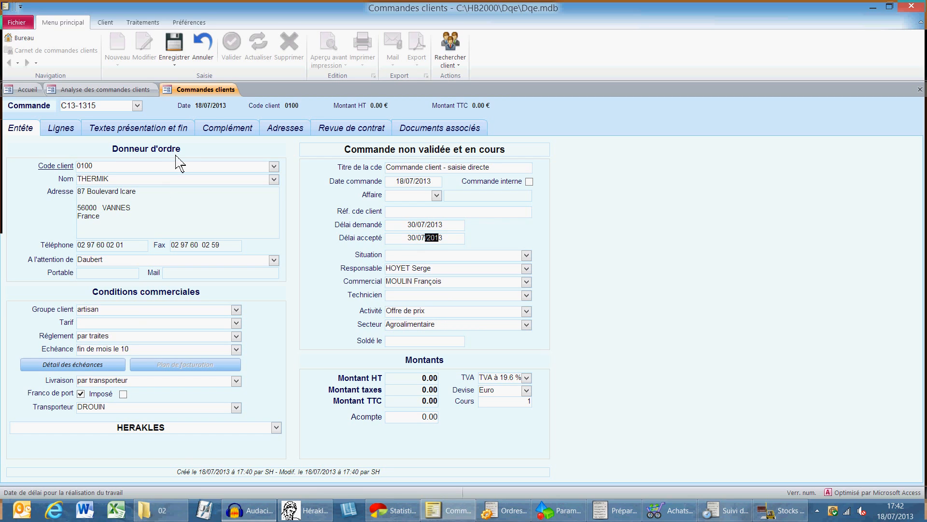
pyautogui.click(285, 128)
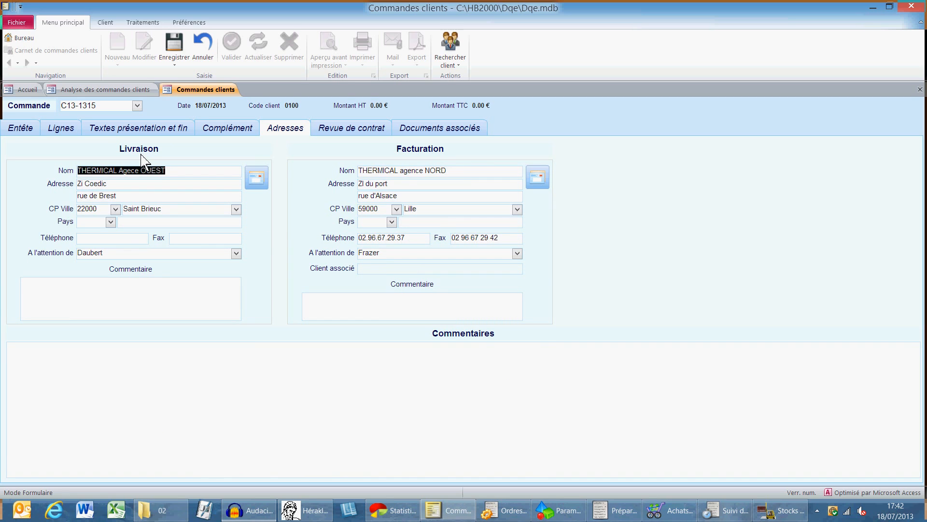
# - Add a first order line for article P-NEGO
pyautogui.click(59, 128)
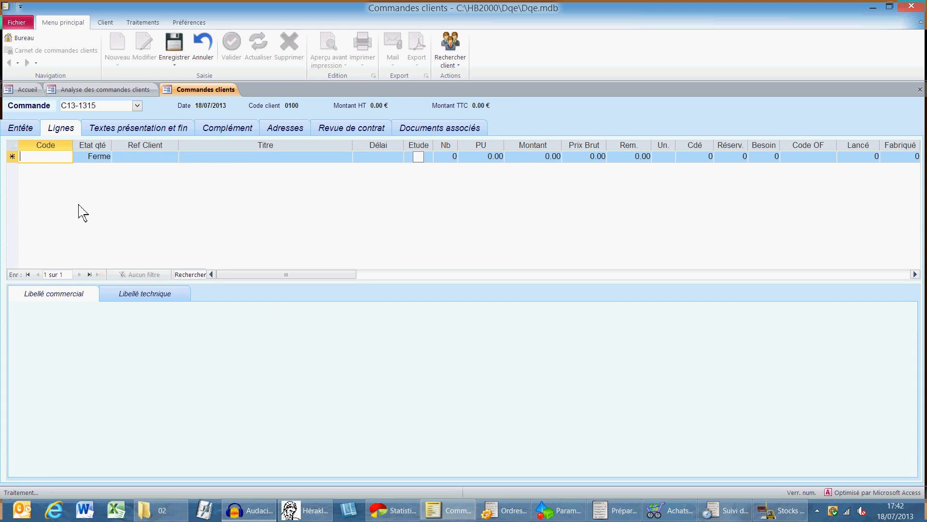
pyautogui.press('capslock')
pyautogui.write('P')
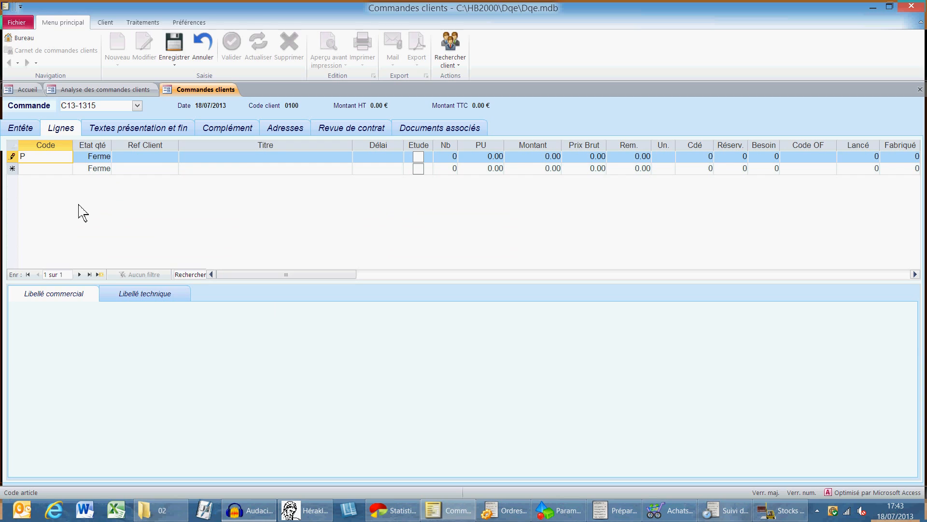
pyautogui.write('-NEGO')
pyautogui.press('Tab')
# - Set the P-NEGO line's quantity to 10, checking its quantity status options, client reference, deadline, price, amount and requirement columns
pyautogui.click(106, 156)
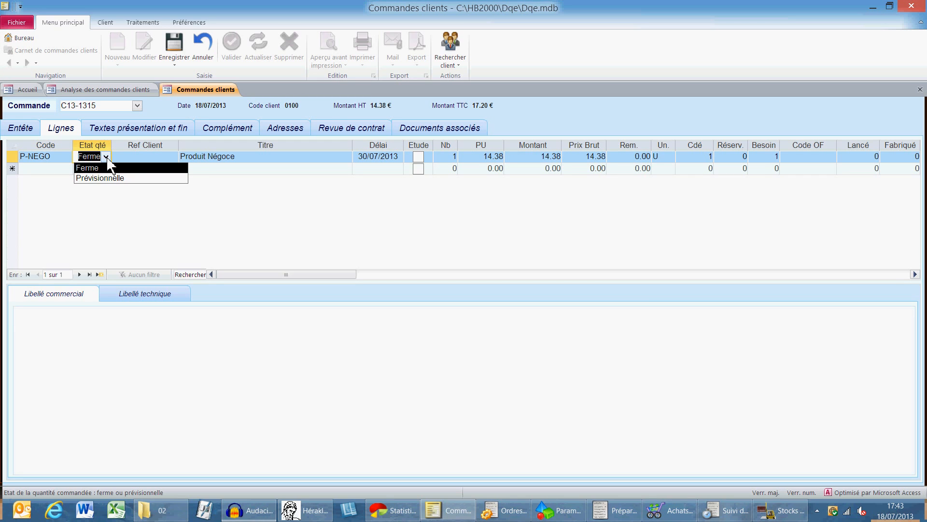
pyautogui.click(163, 146)
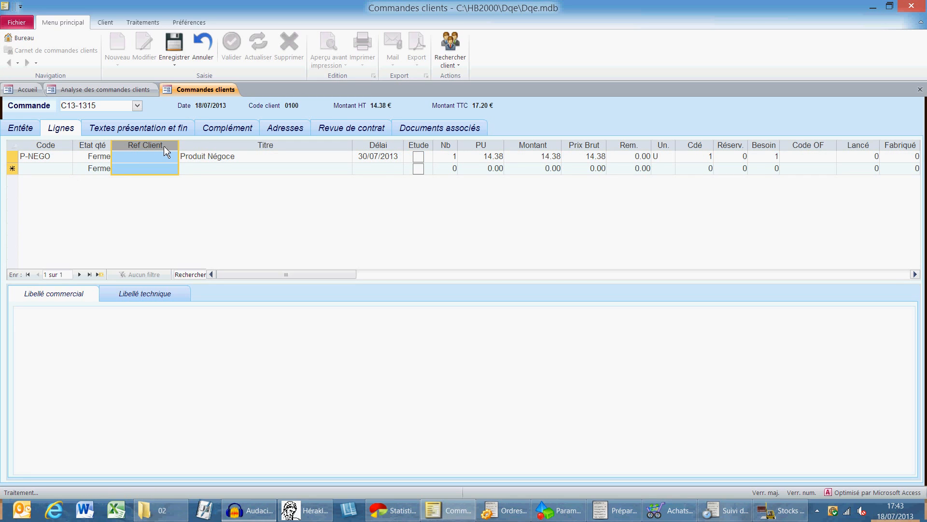
pyautogui.click(390, 161)
pyautogui.moveTo(363, 157); pyautogui.dragTo(400, 161)
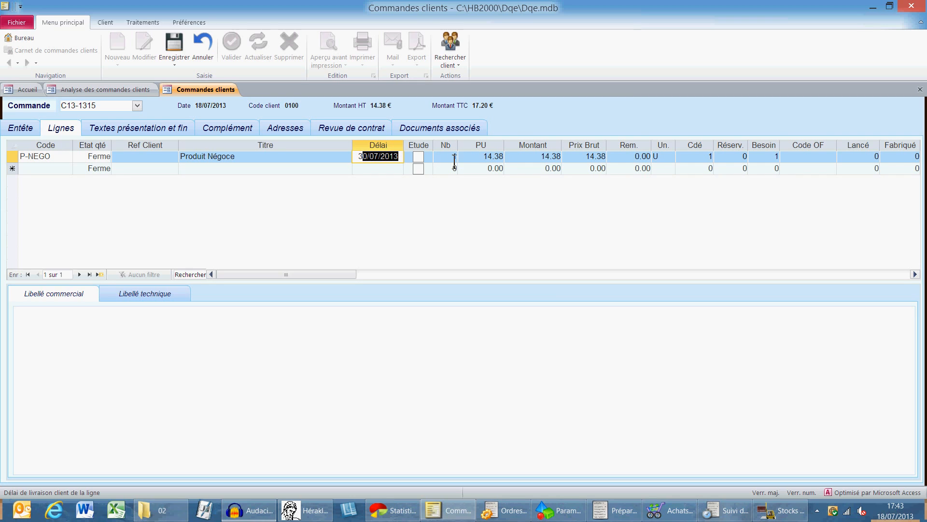
pyautogui.press('Tab')
pyautogui.write('10')
pyautogui.press('Tab')
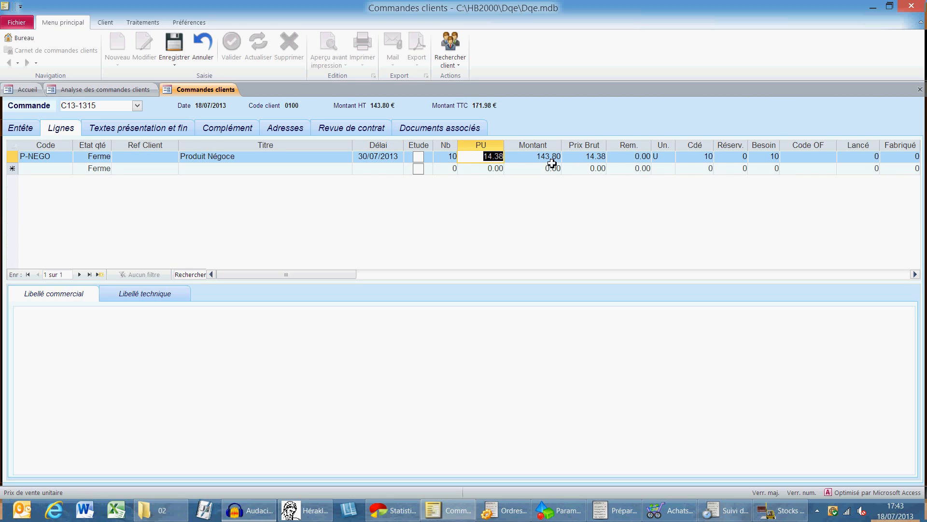
pyautogui.moveTo(481, 146); pyautogui.dragTo(531, 144)
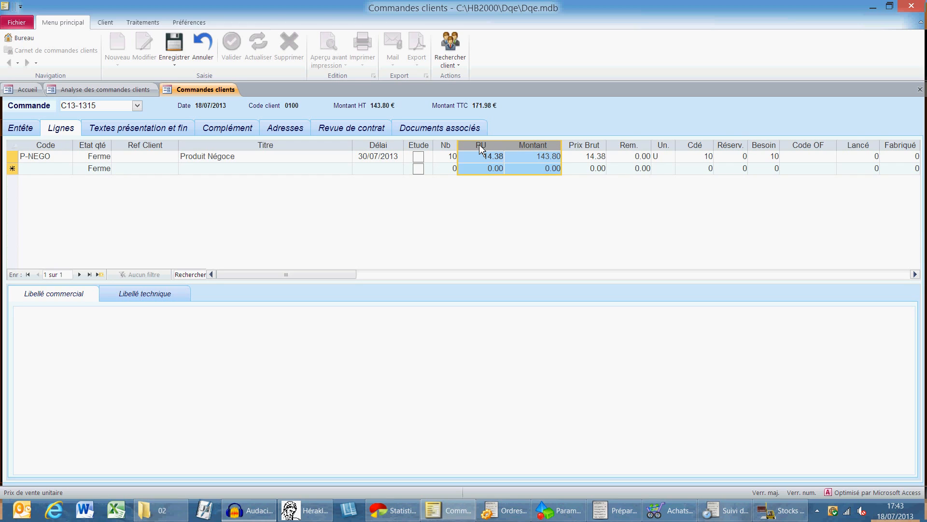
pyautogui.click(770, 148)
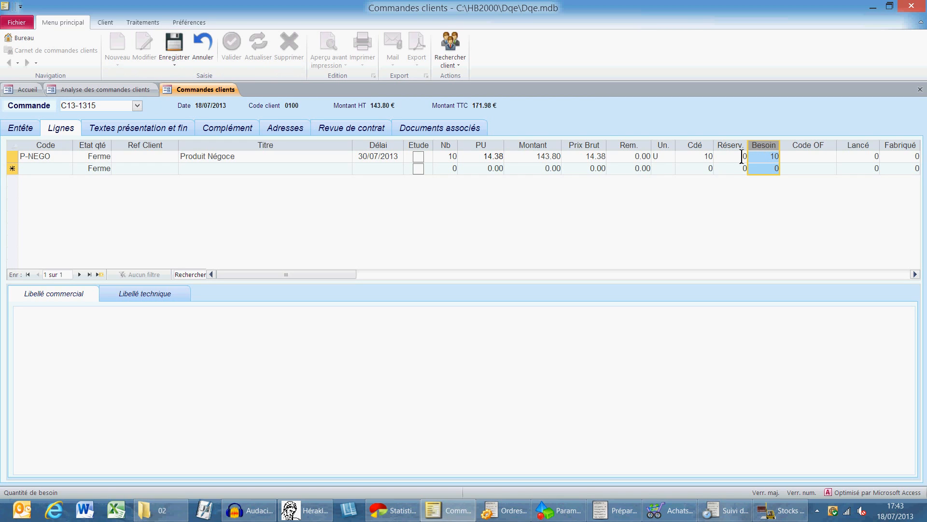
# - Add a second order line for article P-NEGO-ASS with a quantity of 20
pyautogui.click(45, 172)
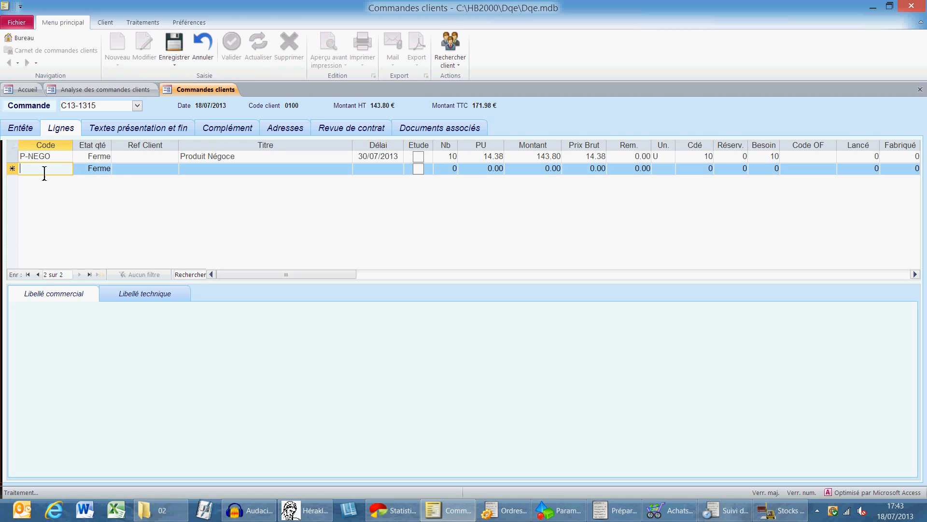
pyautogui.write('P-NEGO-ASS')
pyautogui.press('Return')
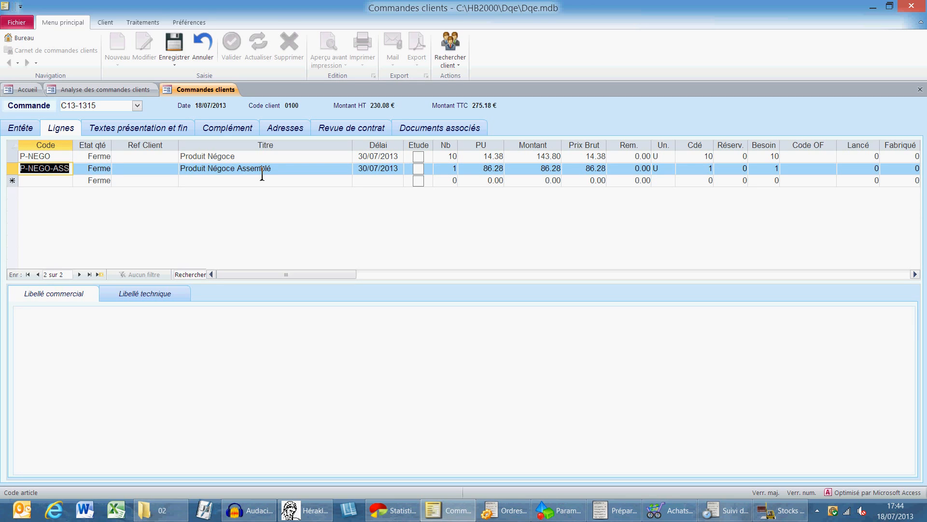
pyautogui.click(263, 173)
pyautogui.moveTo(242, 169); pyautogui.dragTo(273, 169)
pyautogui.click(449, 169)
pyautogui.write('20')
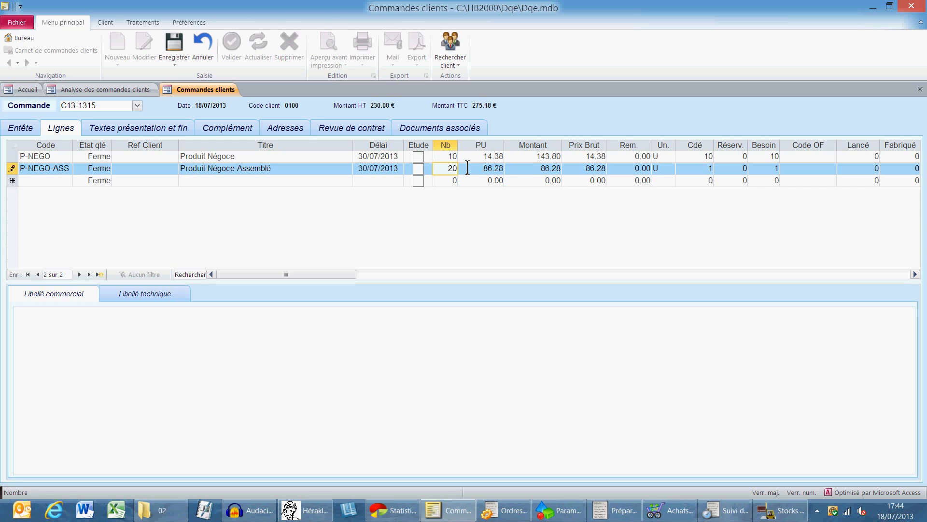
pyautogui.press('Tab')
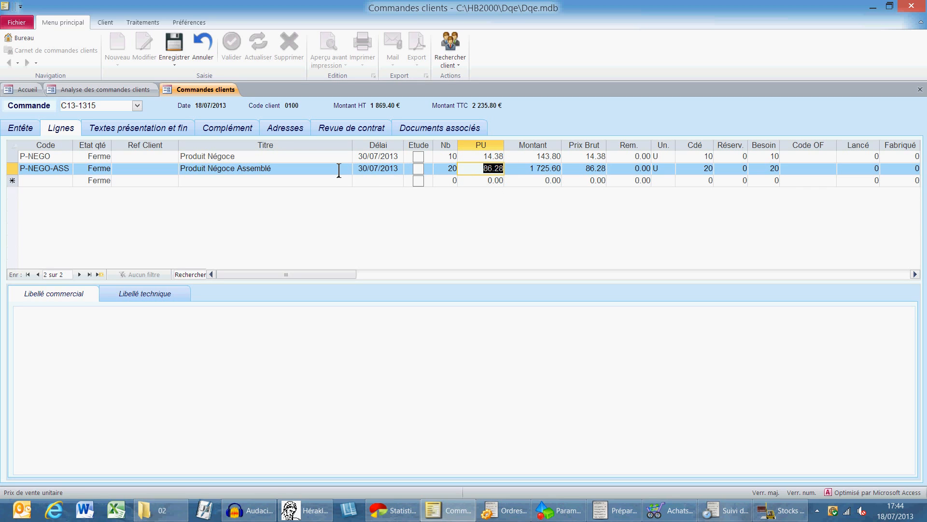
# - Add a third order line for article PF-SERIE with a quantity of 20
pyautogui.click(61, 180)
pyautogui.write('PF-')
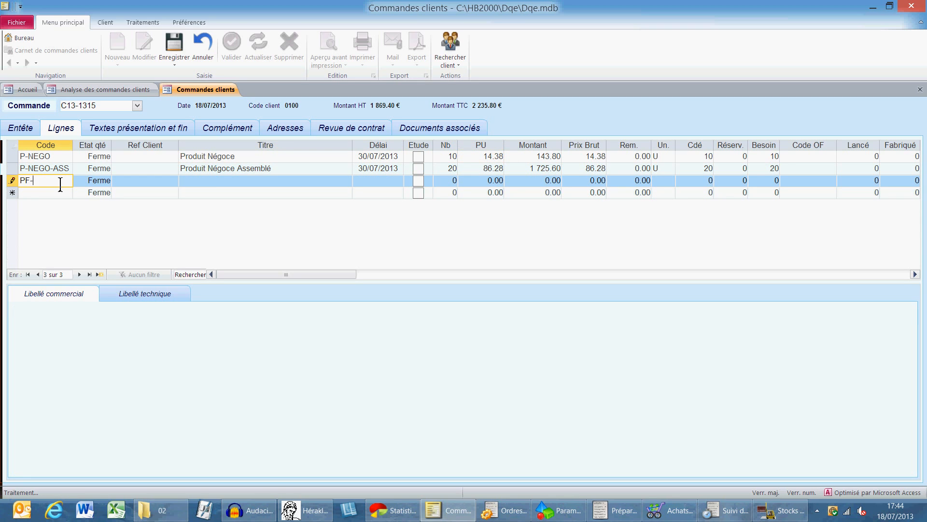
pyautogui.write('SERIE')
pyautogui.press('Return')
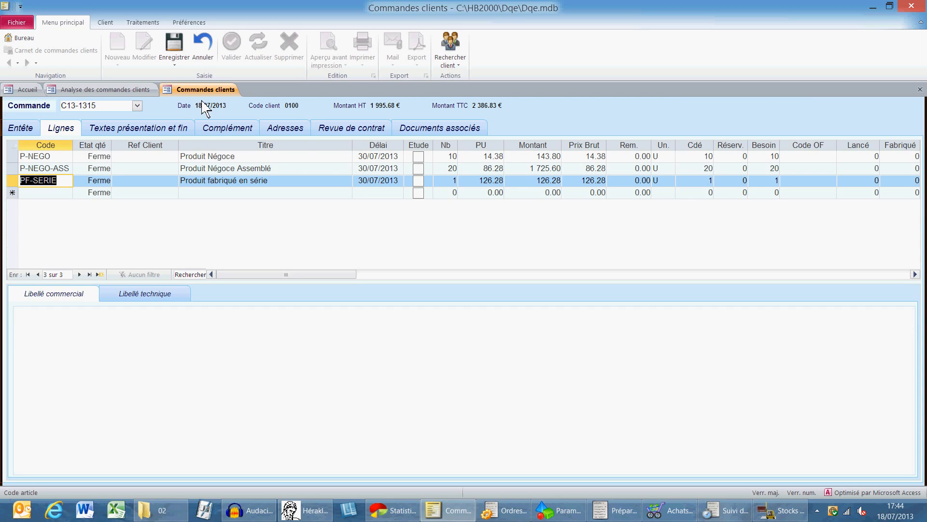
pyautogui.click(451, 183)
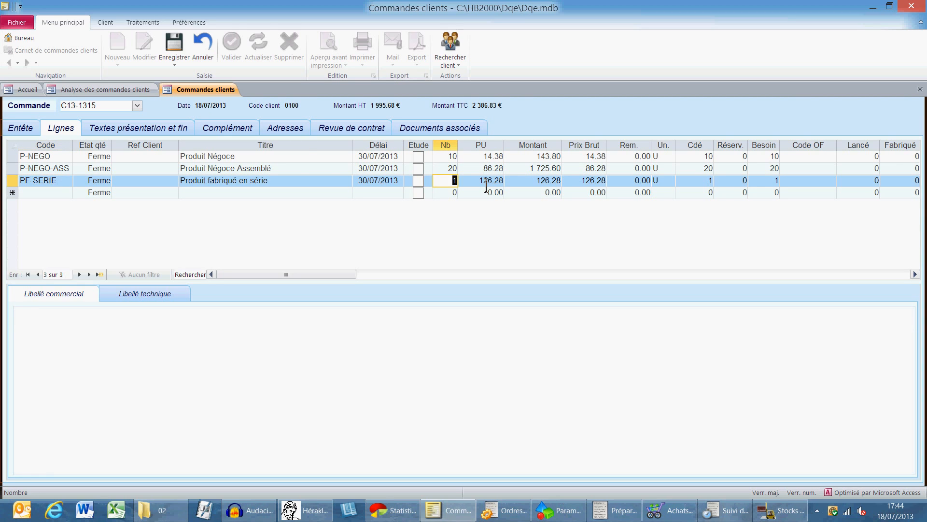
pyautogui.write('20')
pyautogui.press('Return')
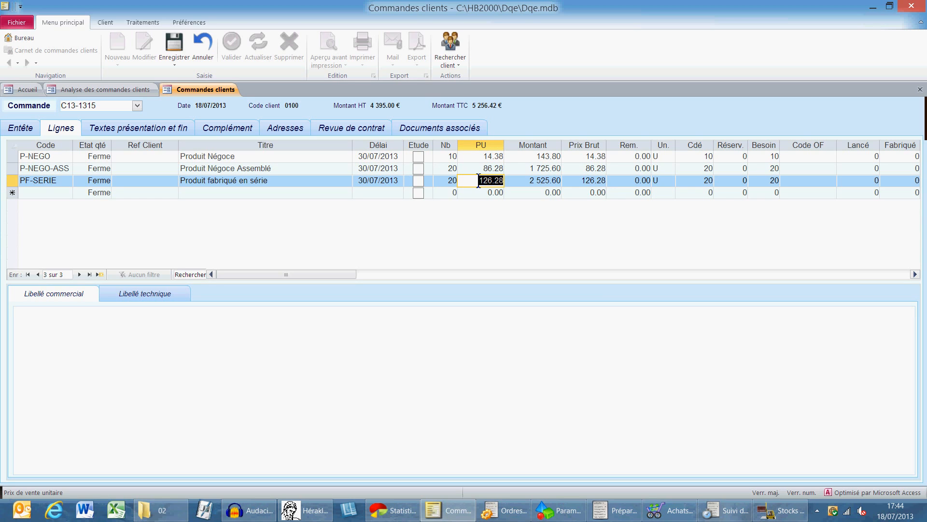
# - Add a fourth order line for article PF-CMDE with a quantity of 10
pyautogui.click(41, 193)
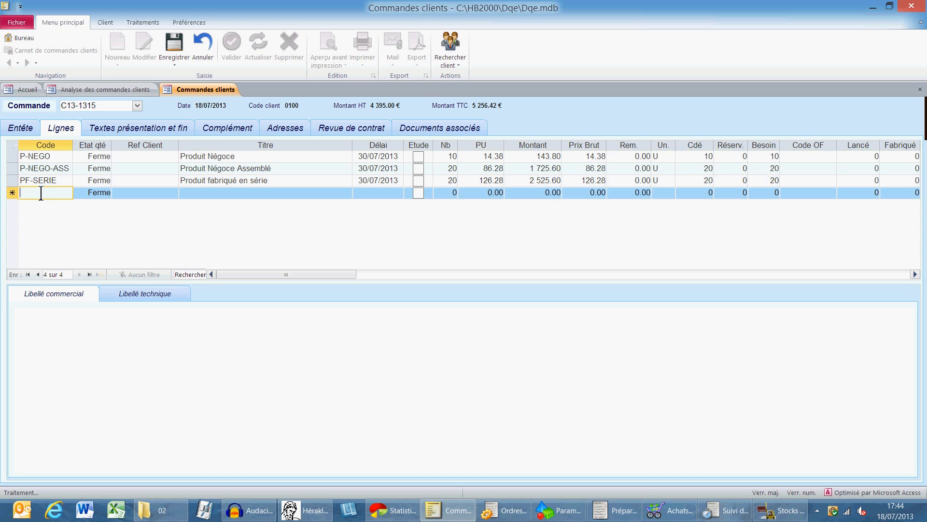
pyautogui.write('PF-')
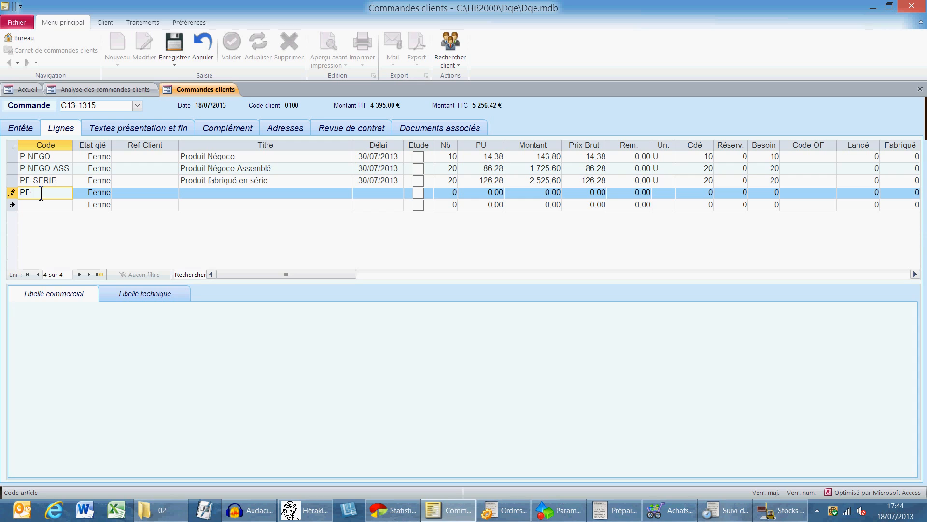
pyautogui.write('CMDE')
pyautogui.press('Return')
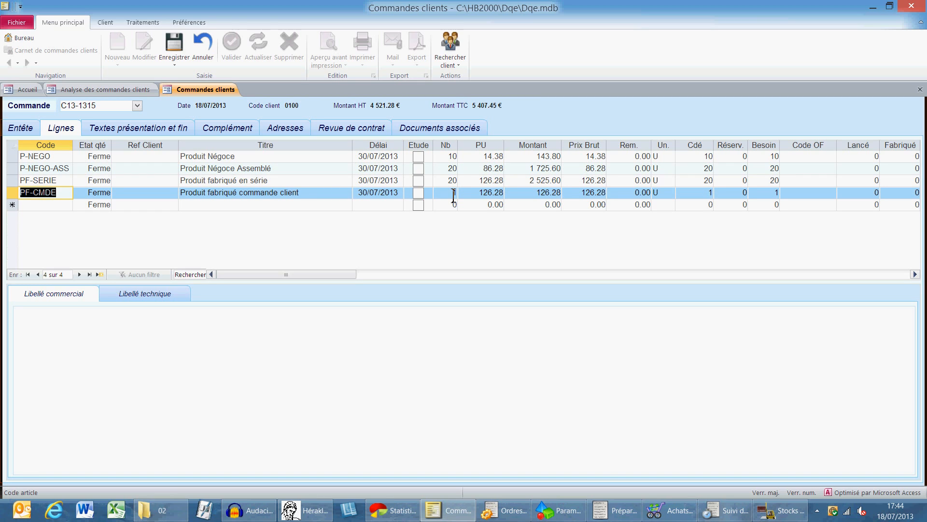
pyautogui.moveTo(453, 196); pyautogui.dragTo(468, 195)
pyautogui.write('10')
pyautogui.press('Return')
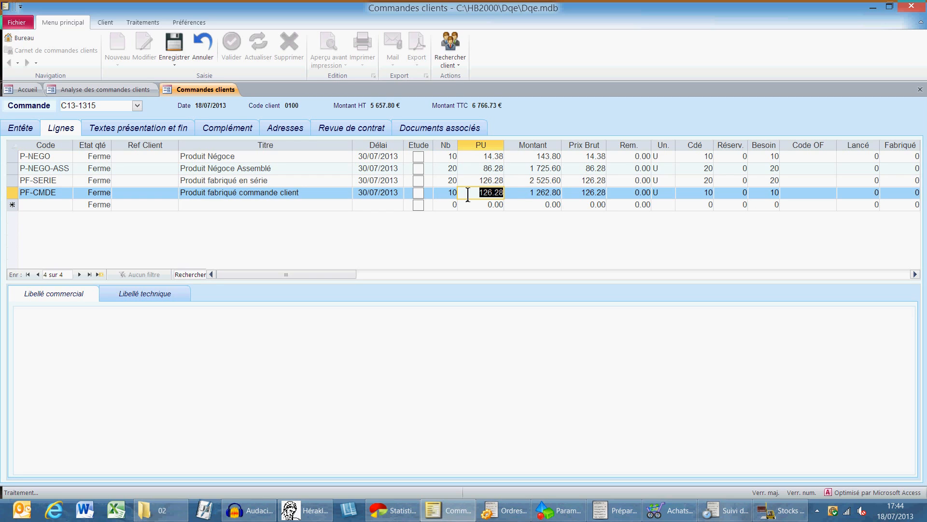
# - Save the customer order and validate it
pyautogui.click(174, 44)
pyautogui.click(232, 51)
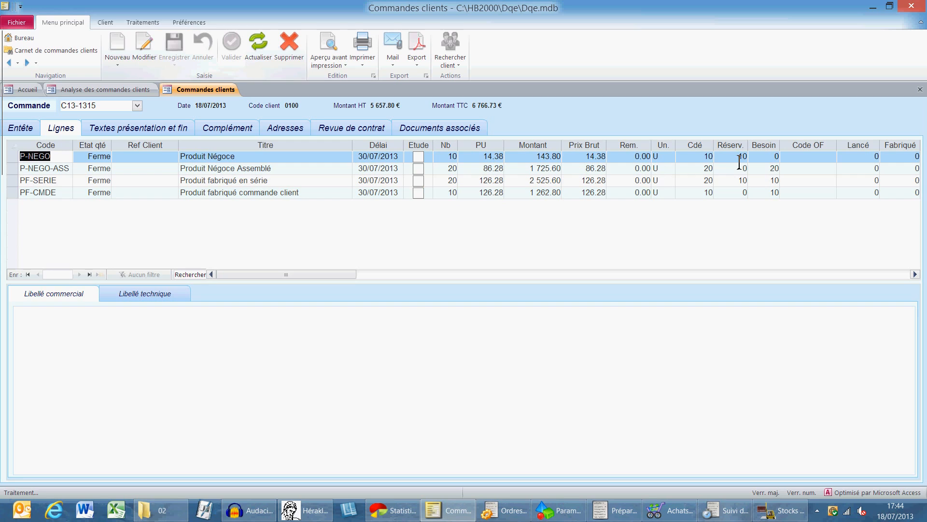
# - Compare the ordered, reserved and required quantities on each of the four order lines
pyautogui.click(741, 146)
pyautogui.doubleClick(748, 159)
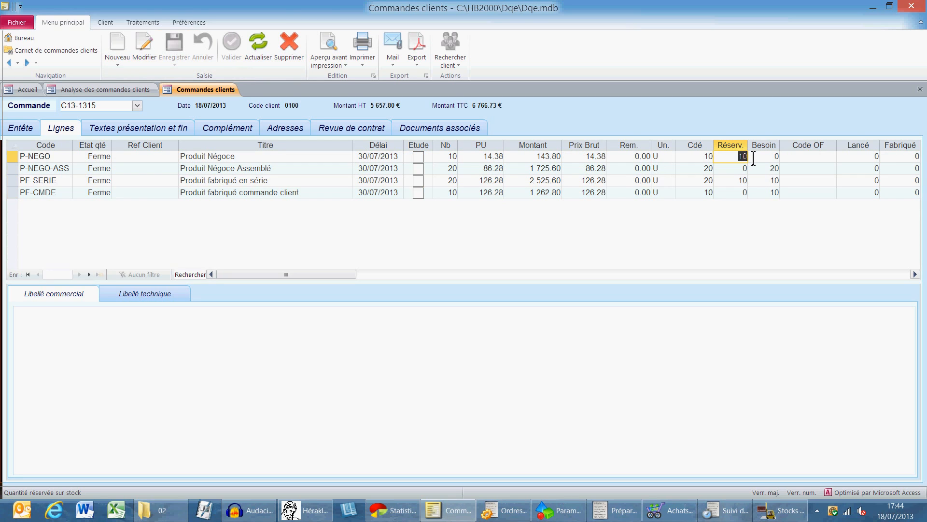
pyautogui.press('Tab')
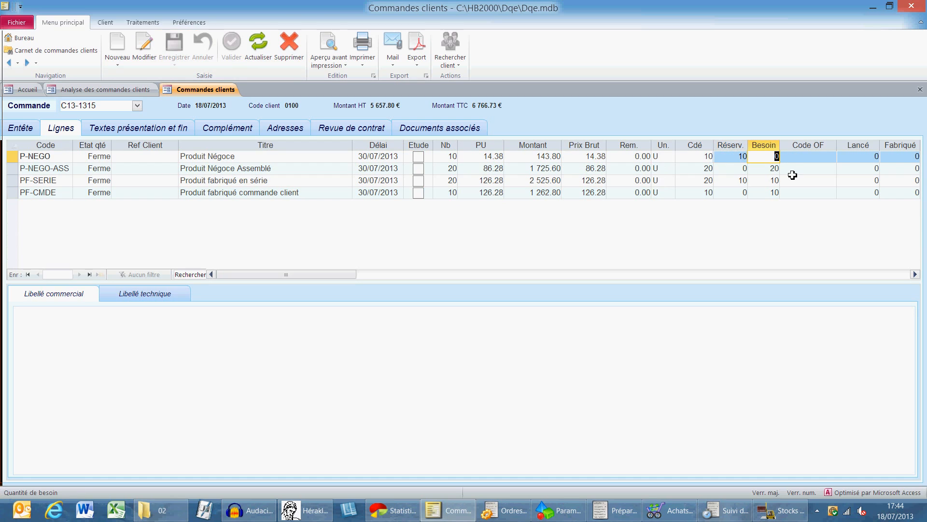
pyautogui.doubleClick(705, 168)
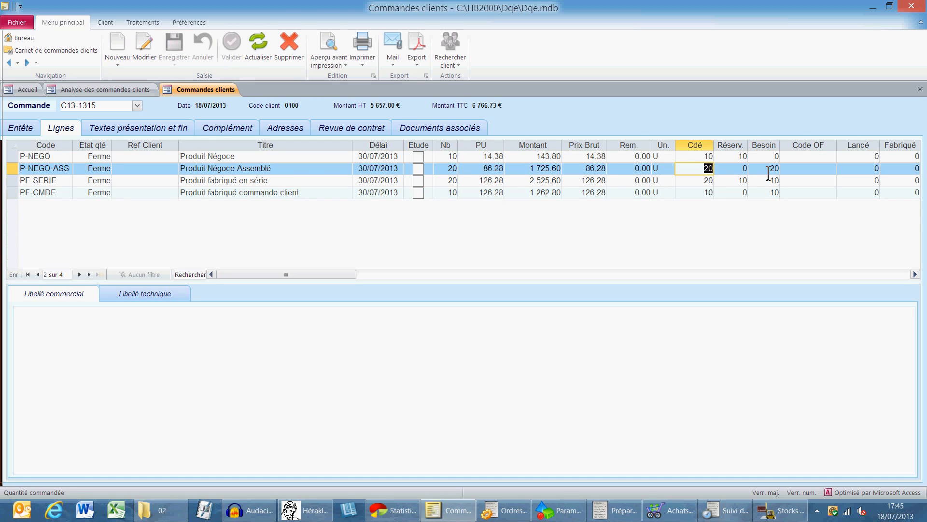
pyautogui.doubleClick(771, 169)
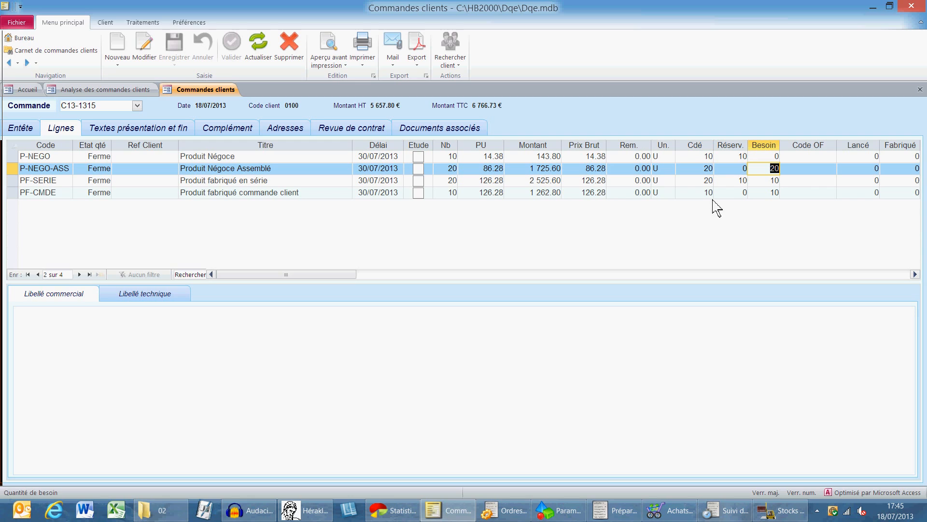
pyautogui.click(729, 180)
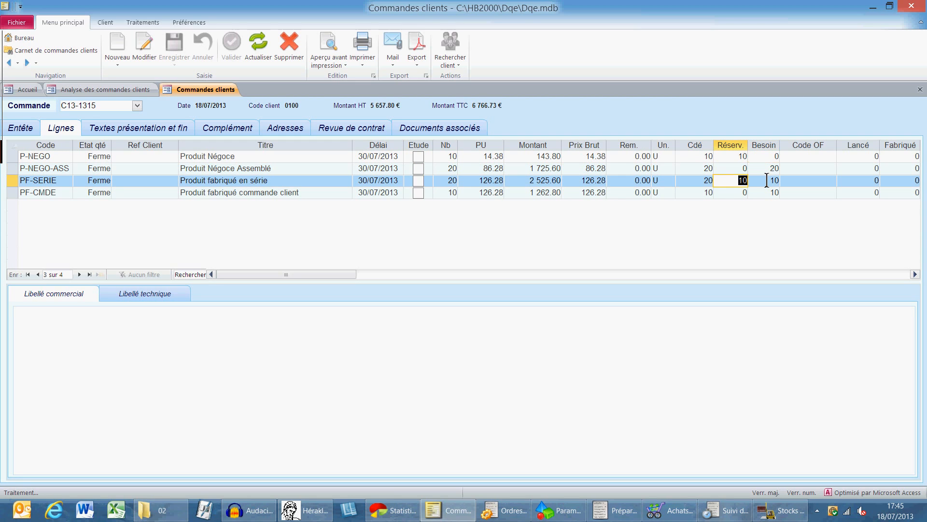
pyautogui.press('Tab')
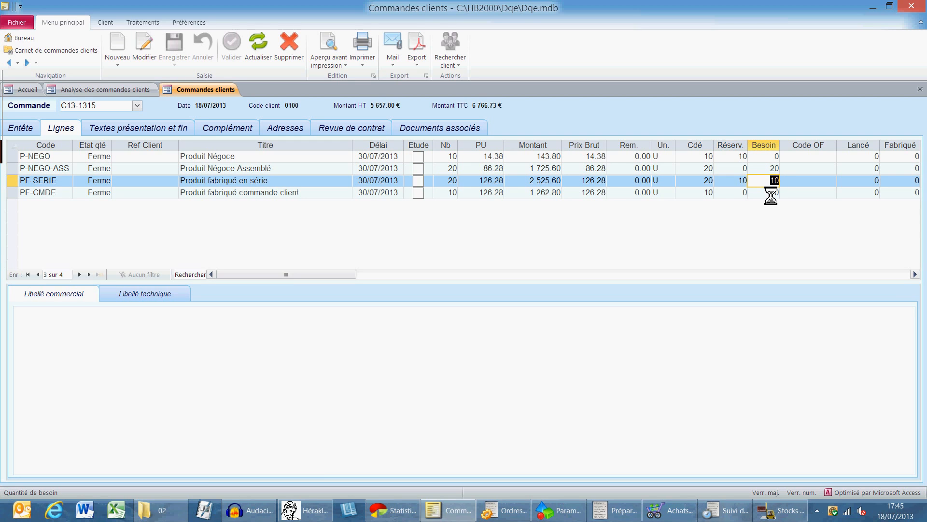
pyautogui.press('Down')
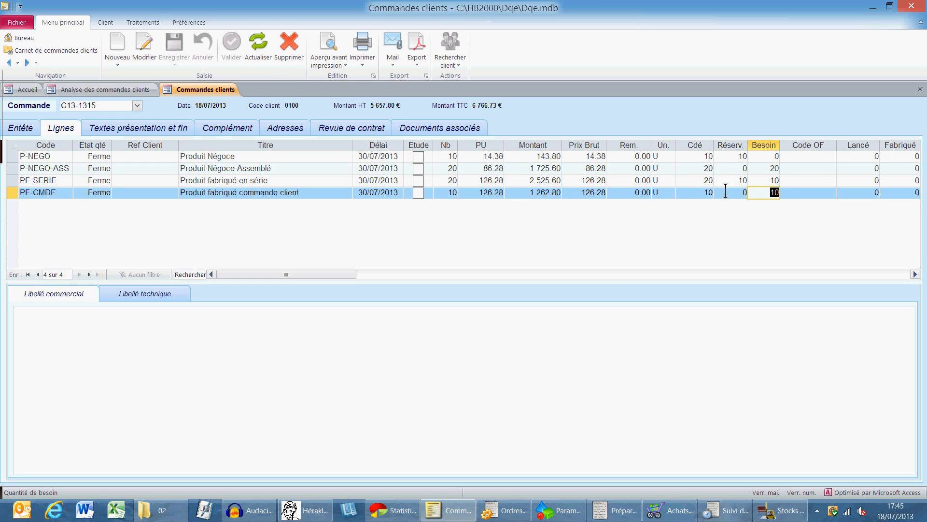
# - Open the article stock details for the PF-SERIE line
pyautogui.rightClick(735, 184)
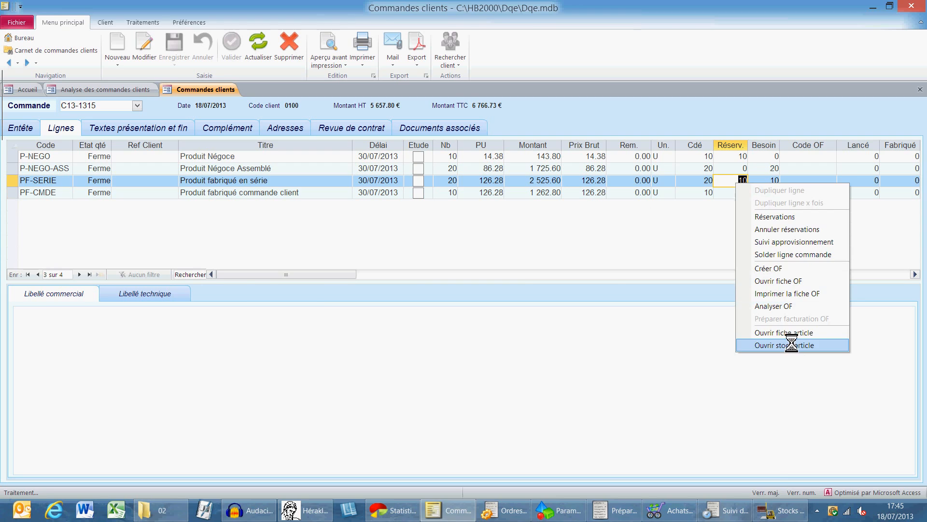
pyautogui.click(787, 344)
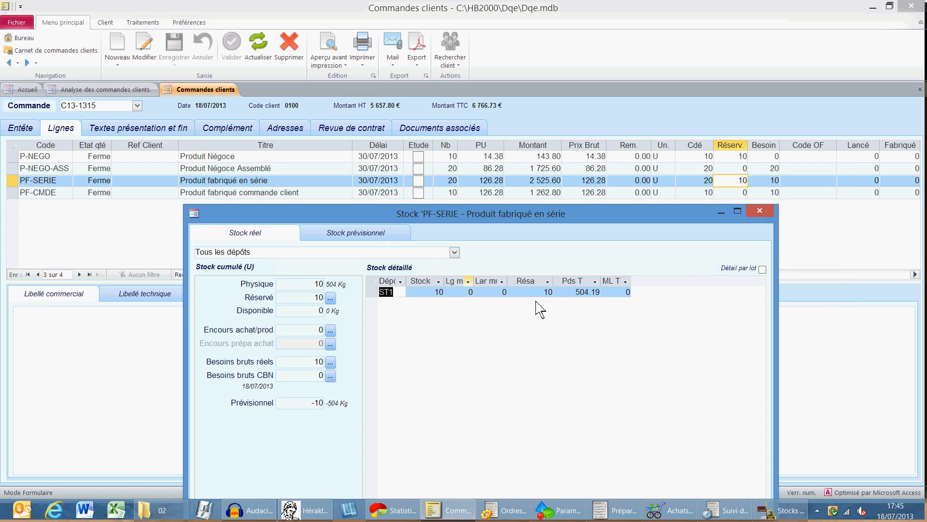
# - Review the real stock and the forecast stock movements for PF-SERIE, including the order's reservation, and close the stock details
pyautogui.doubleClick(428, 291)
pyautogui.doubleClick(540, 292)
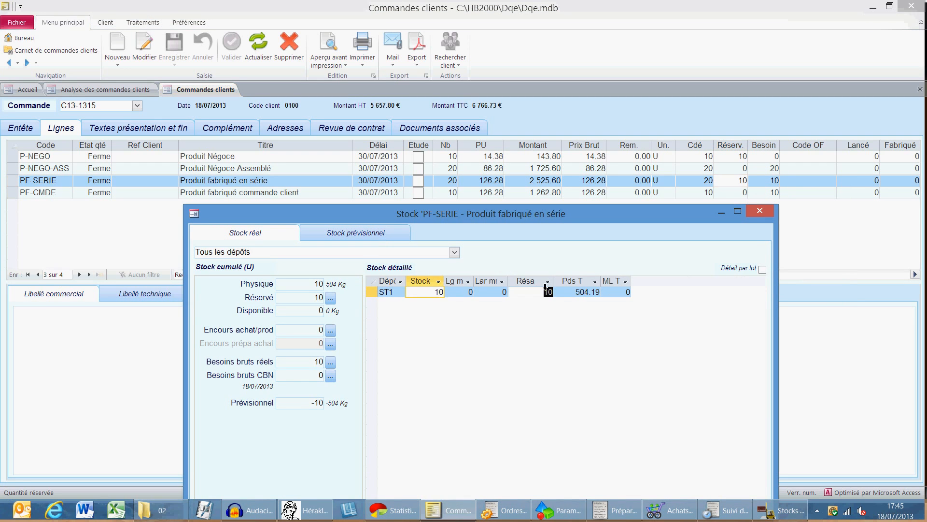
pyautogui.click(385, 237)
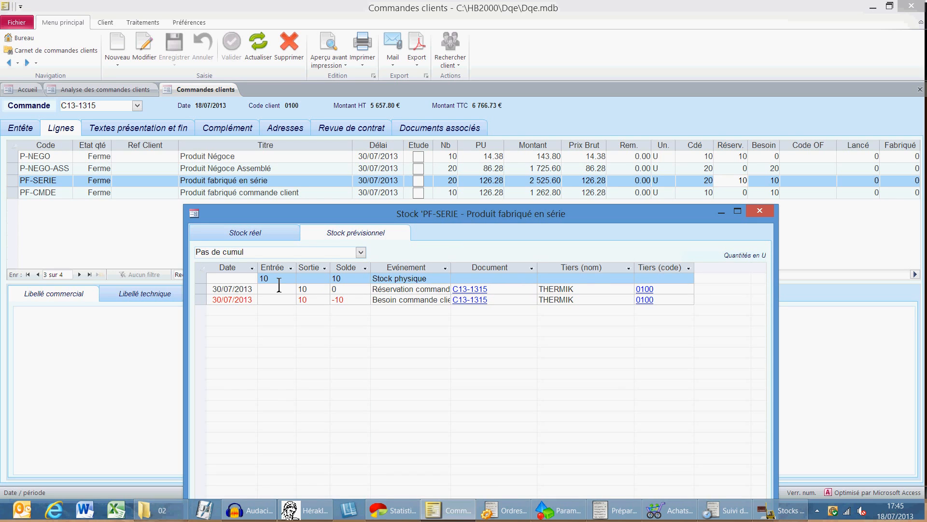
pyautogui.doubleClick(303, 289)
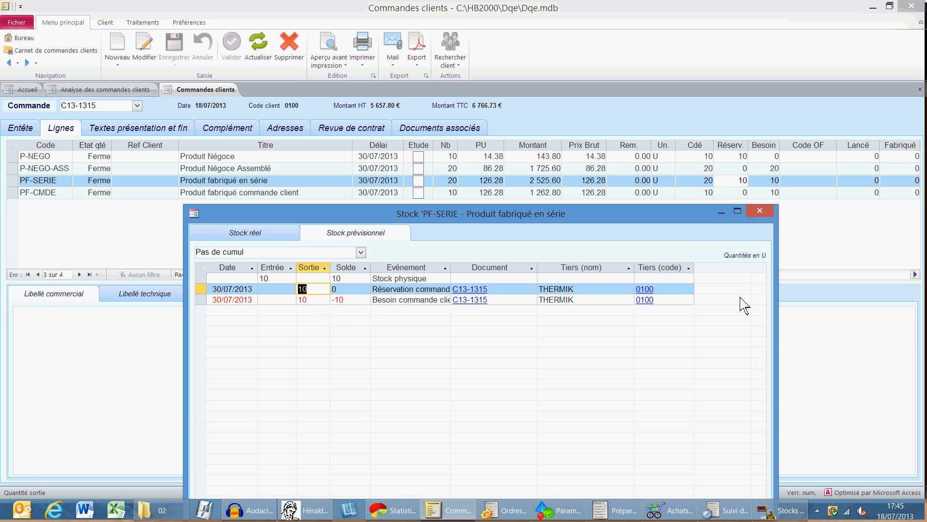
pyautogui.click(764, 210)
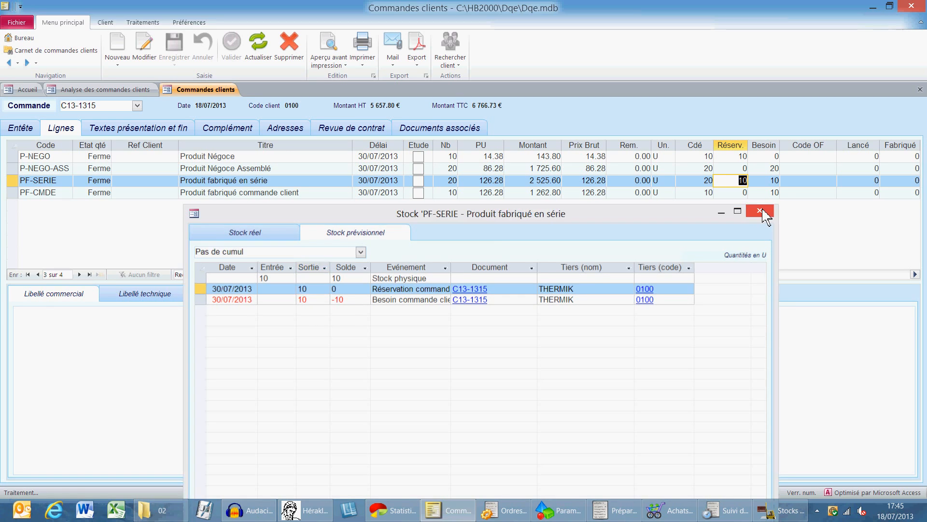
# - View the print preview documents available for the customer order without opening one, and return to the P-NEGO-ASS order line
pyautogui.click(236, 157)
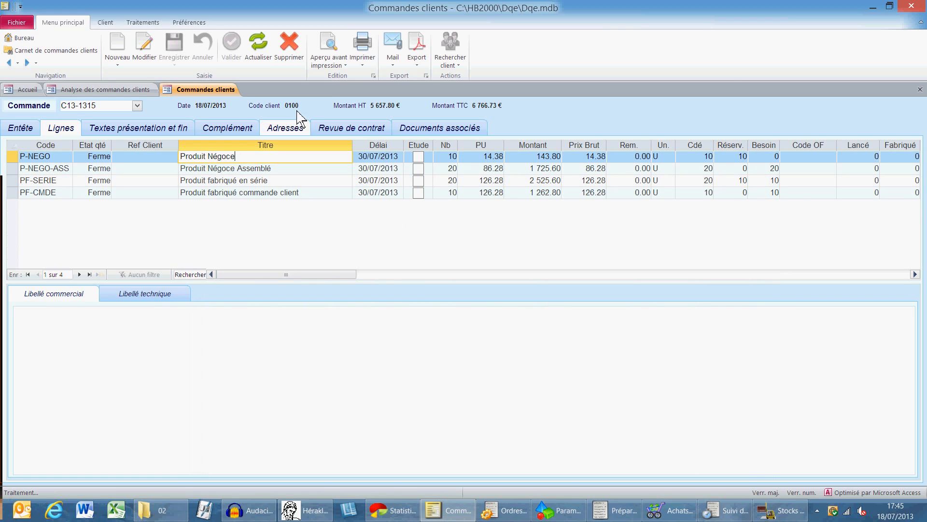
pyautogui.click(345, 66)
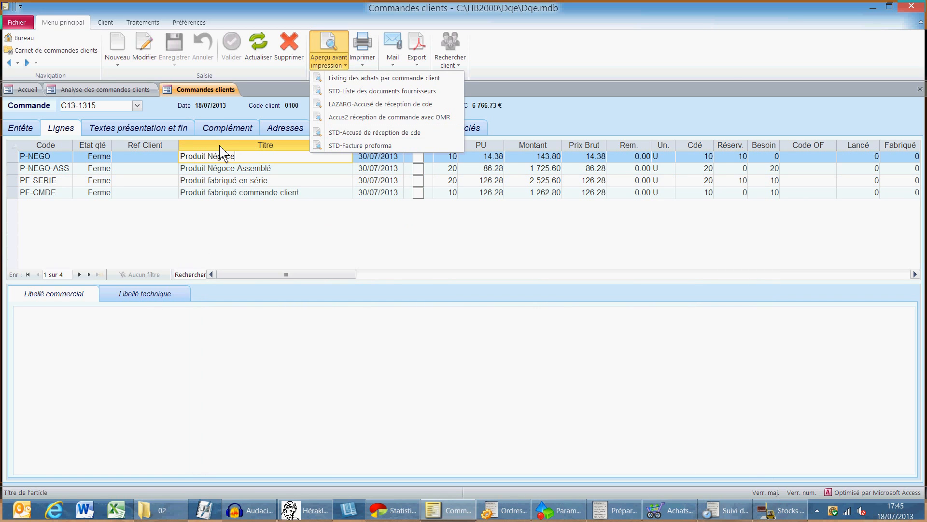
pyautogui.click(161, 158)
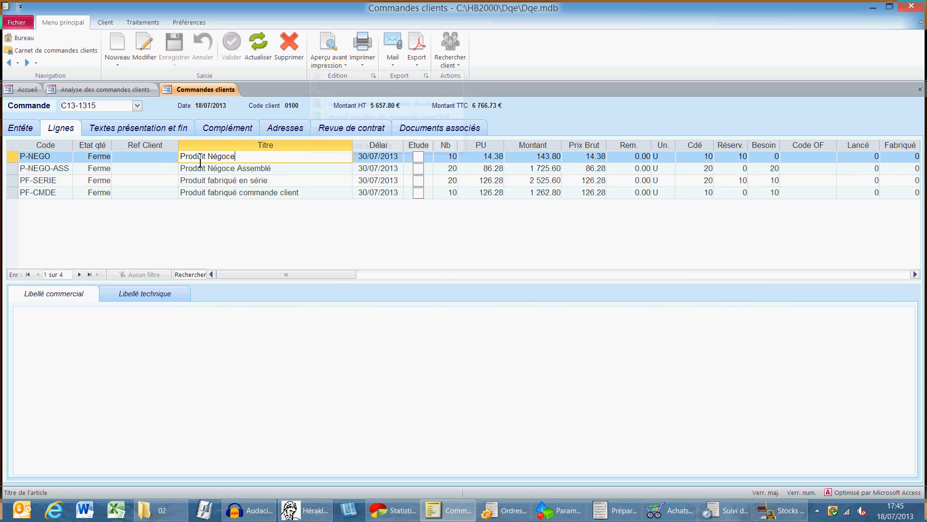
pyautogui.click(214, 169)
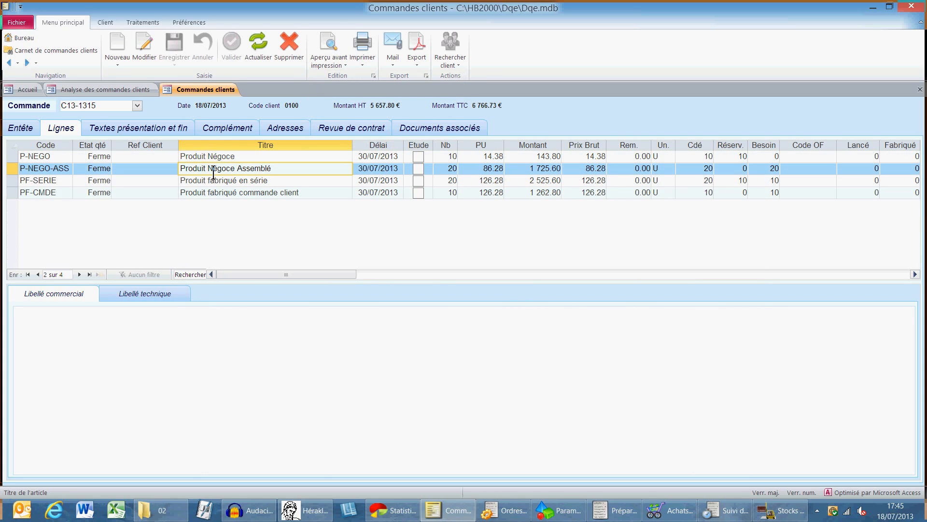